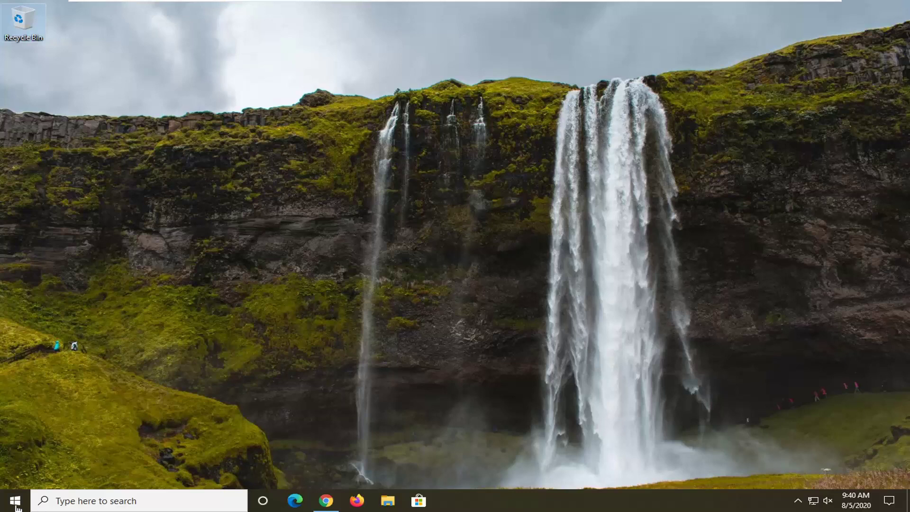
Open Network & Internet in Windows Settings, then close Settings.
left_click(15, 501)
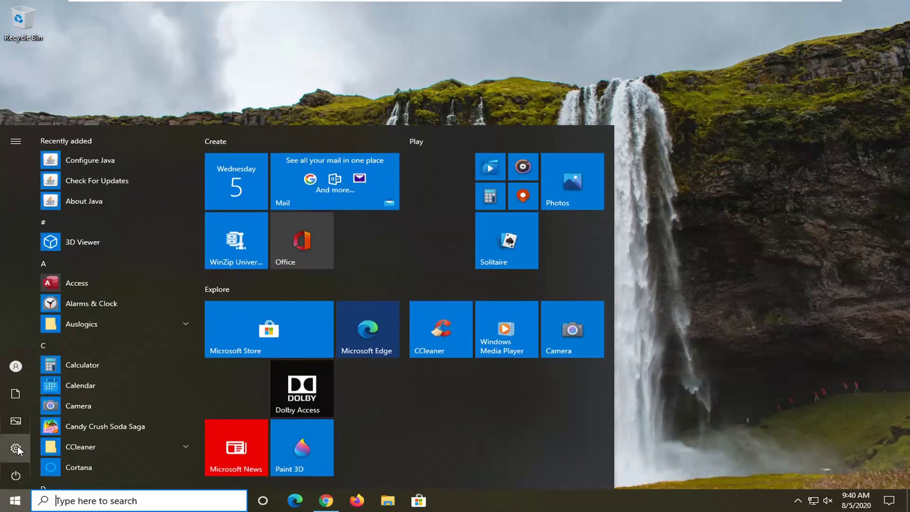
mouse_move(17, 451)
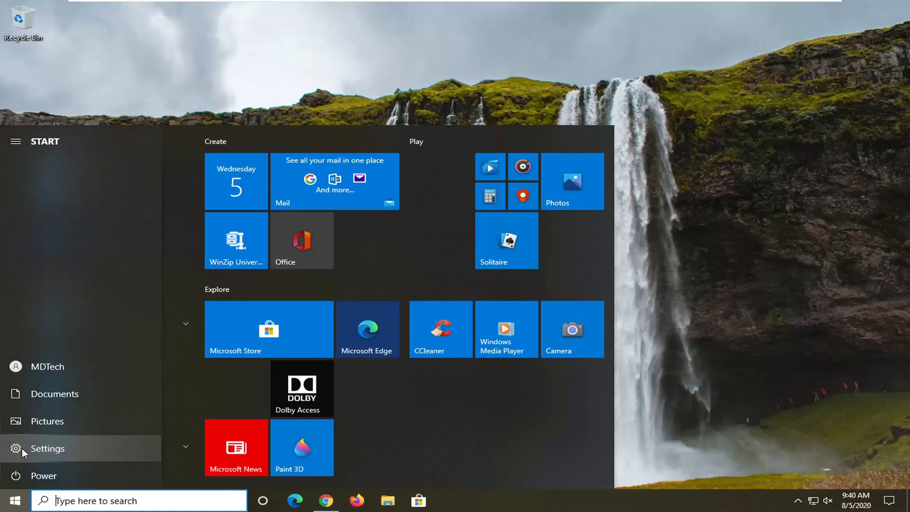
left_click(55, 450)
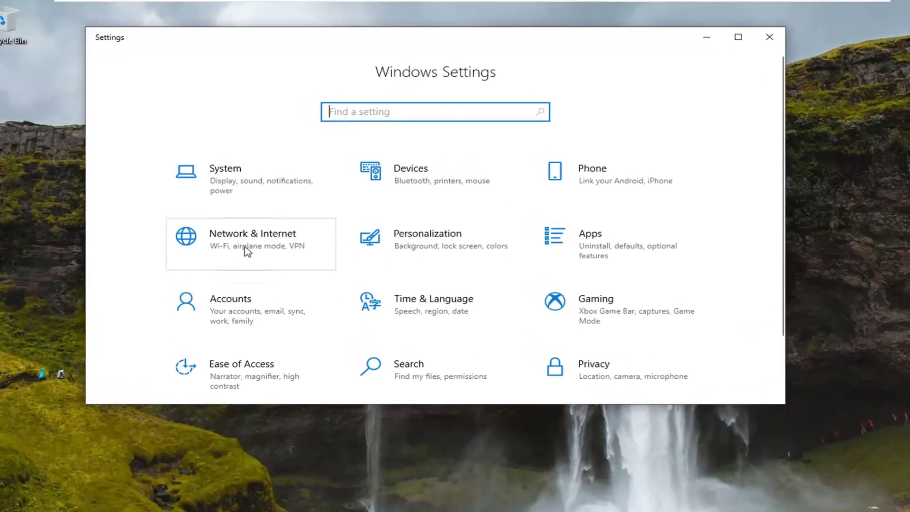
left_click(264, 279)
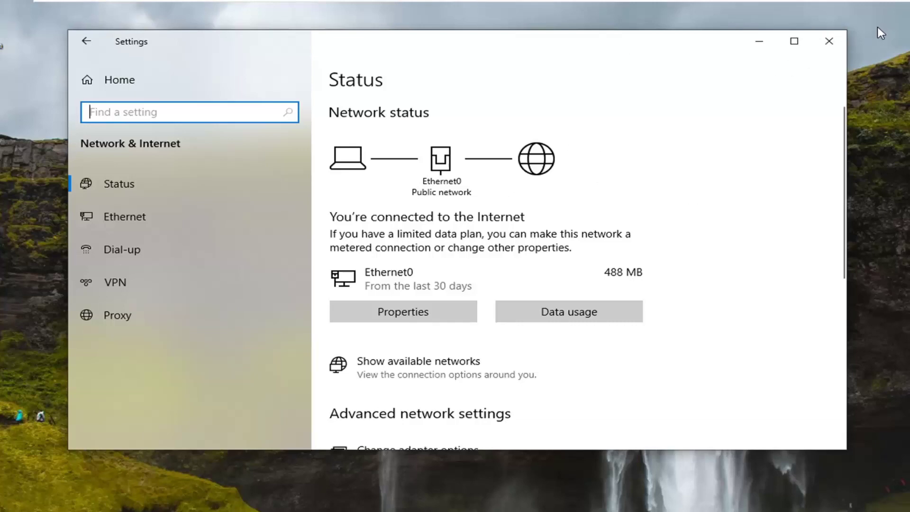
left_click(828, 40)
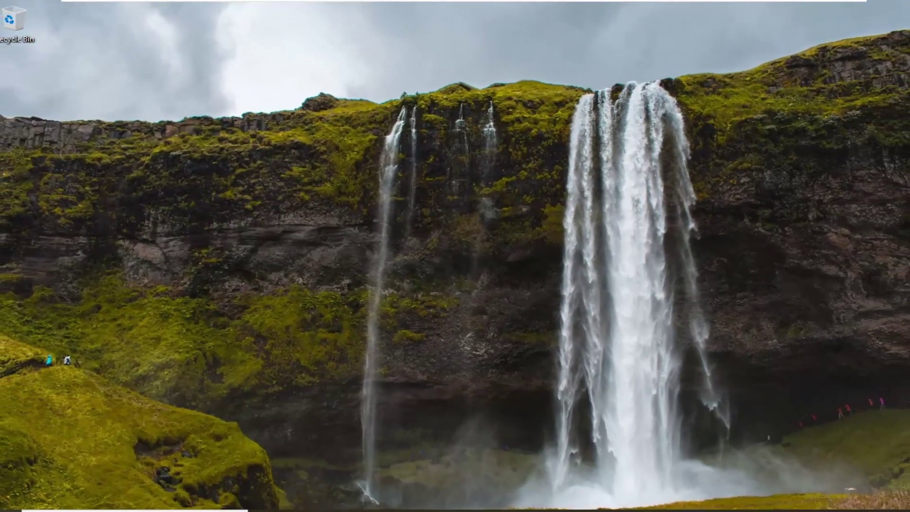
Launch Device Manager from search and expand the Network adapters category.
left_click(3, 504)
type("device")
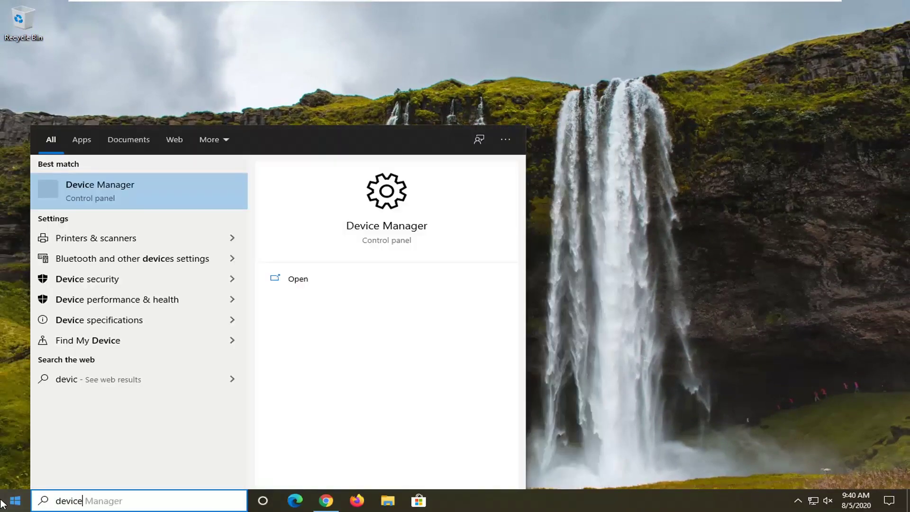
type(" manager")
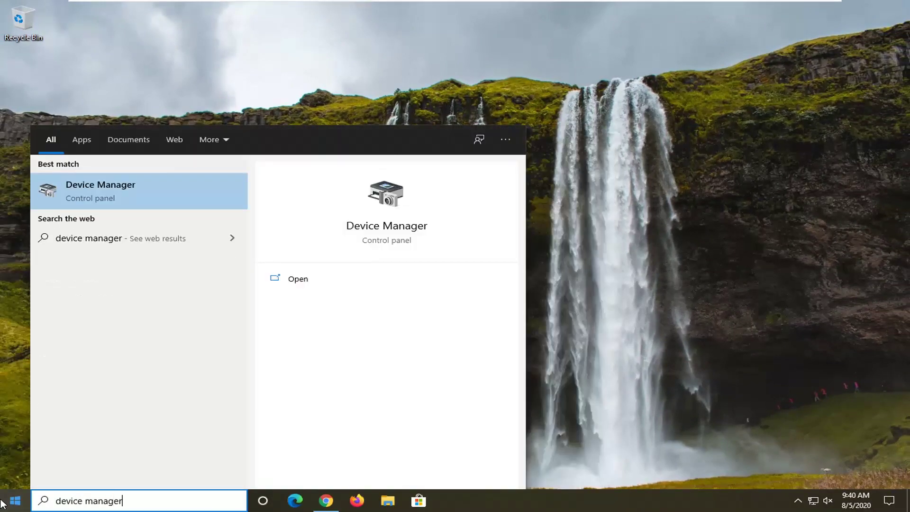
left_click(134, 187)
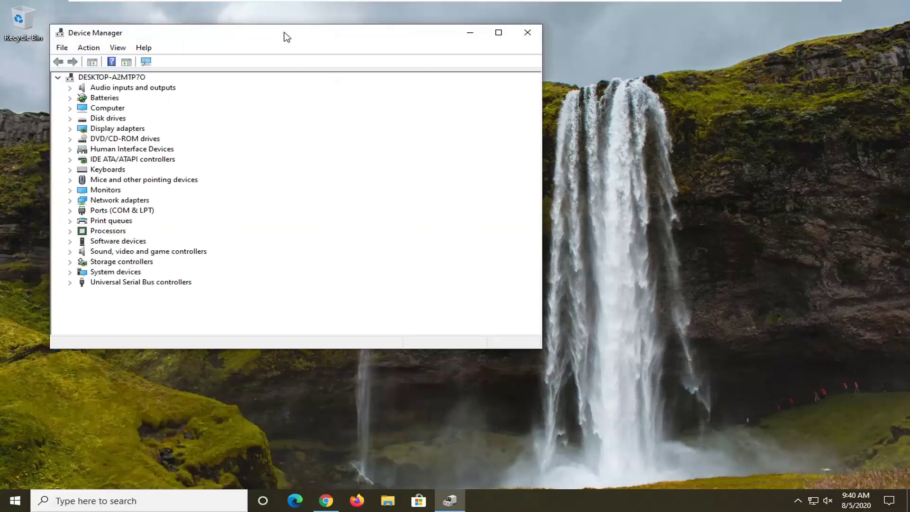
left_click_drag(287, 37, 429, 57)
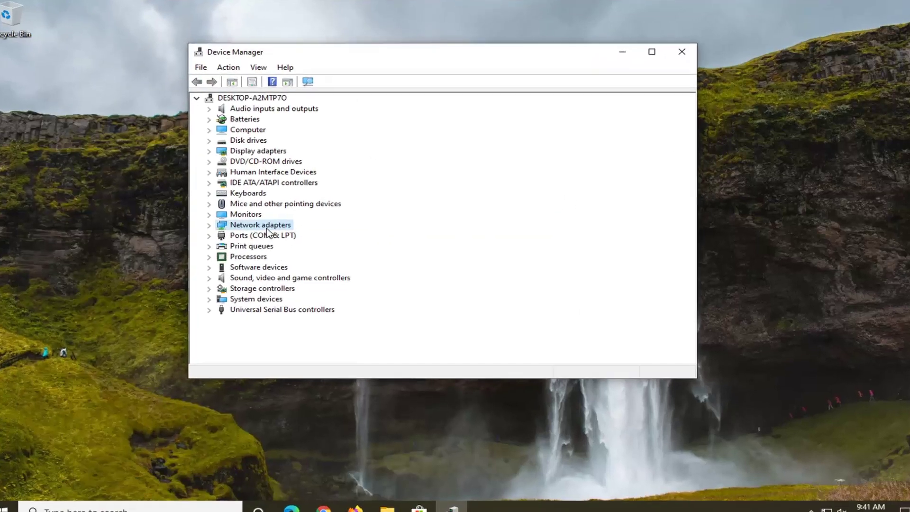
double_click(264, 222)
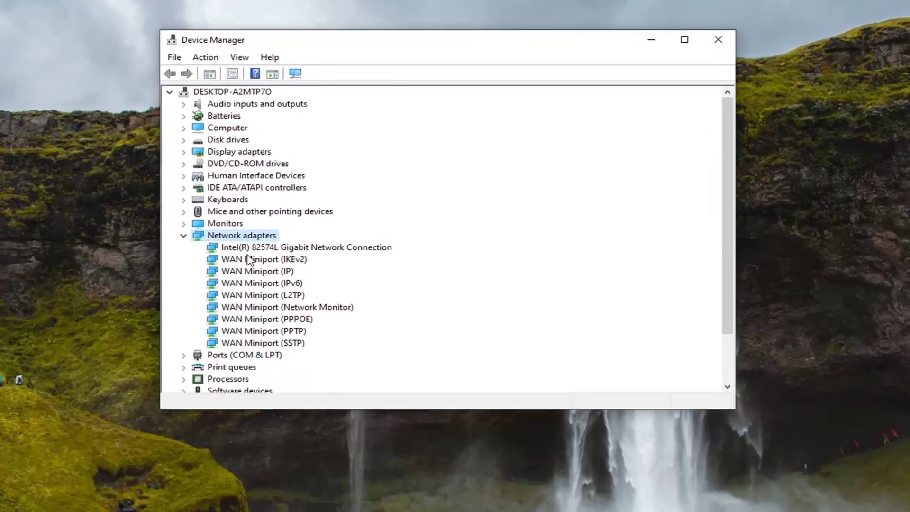
Search automatically for an updated Intel(R) 82574L Gigabit Network Connection driver, then close Device Manager.
left_click(301, 249)
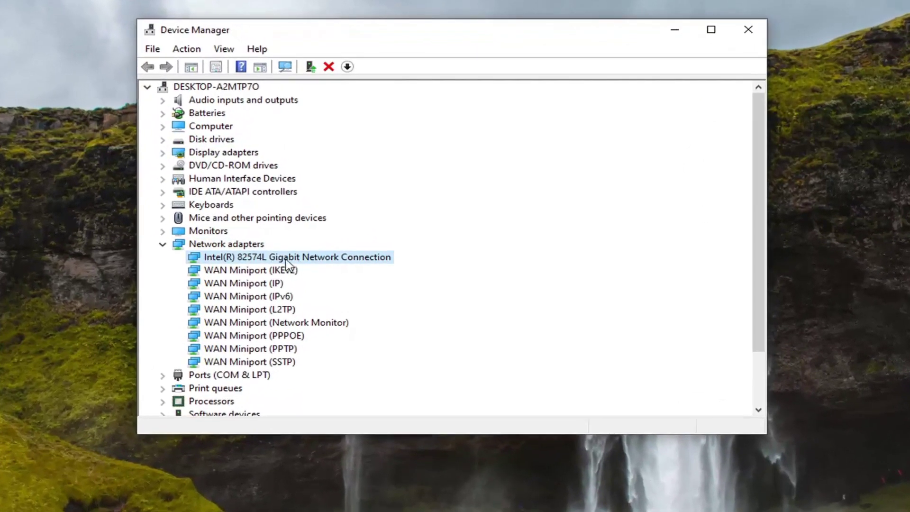
right_click(283, 265)
left_click(352, 266)
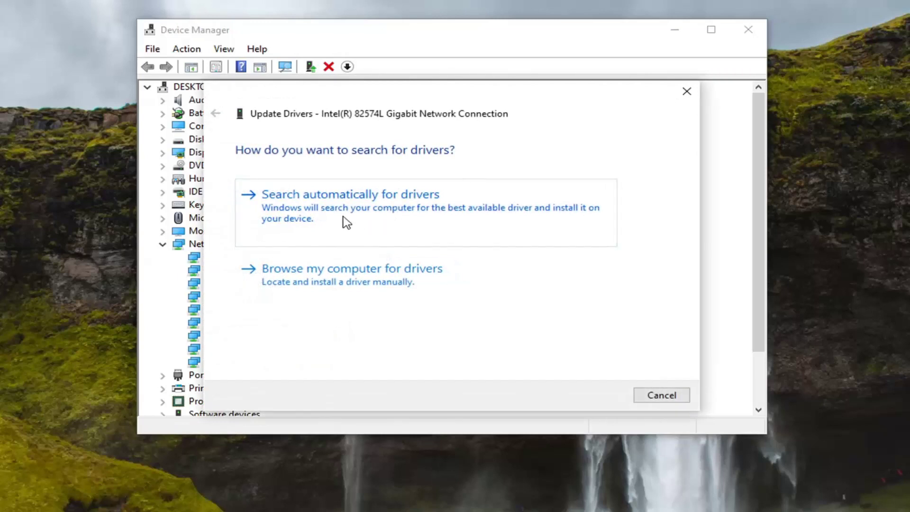
left_click(463, 211)
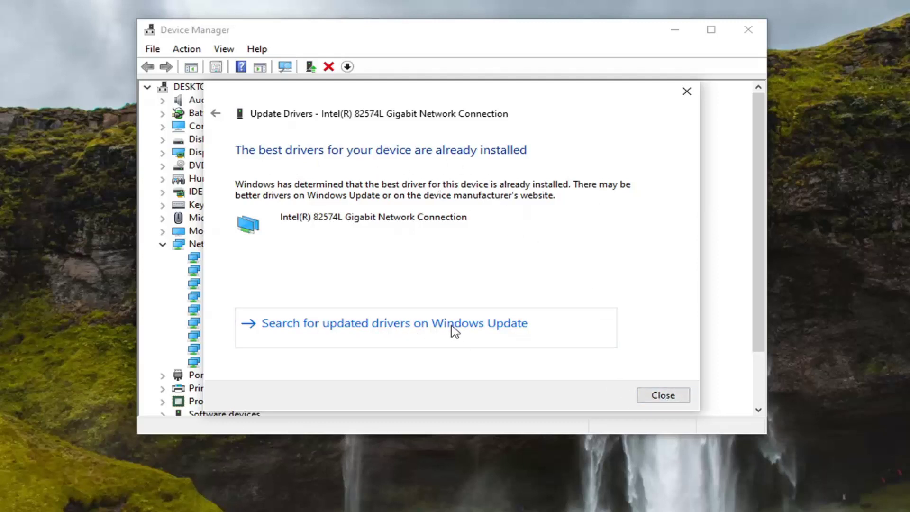
left_click(672, 398)
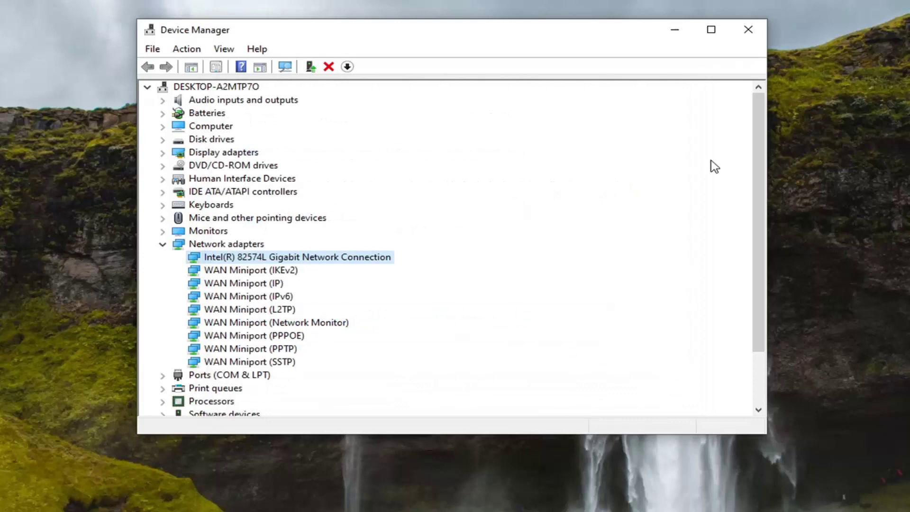
left_click(735, 37)
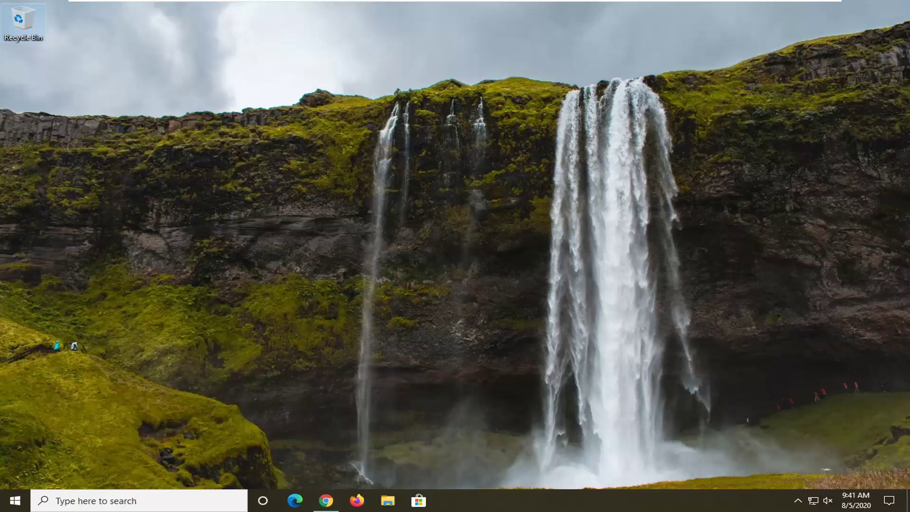
Search 'troubleshoot' and run Internet Connections from the Additional troubleshooters list.
left_click(11, 505)
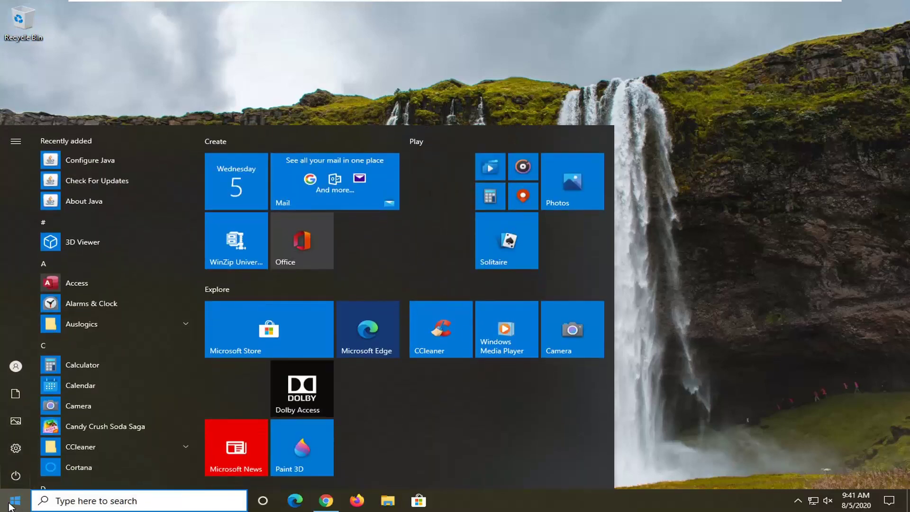
type("troublesh")
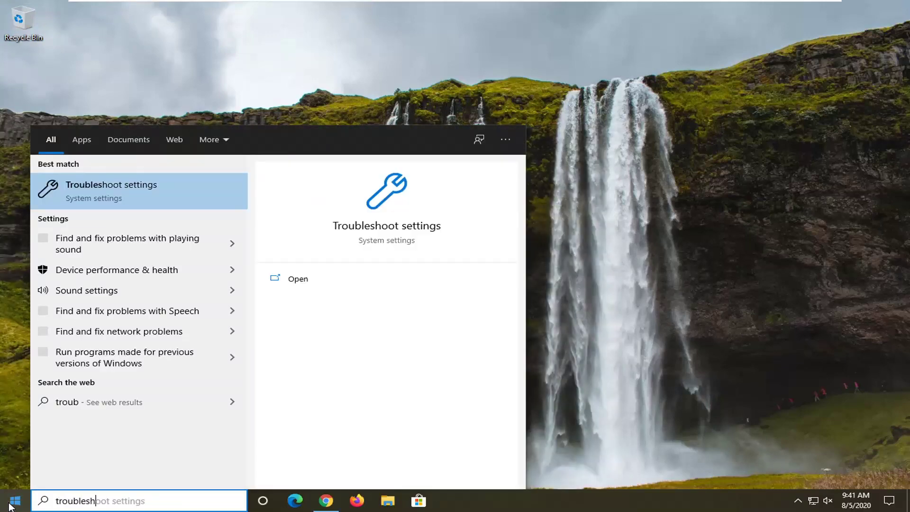
type("oot")
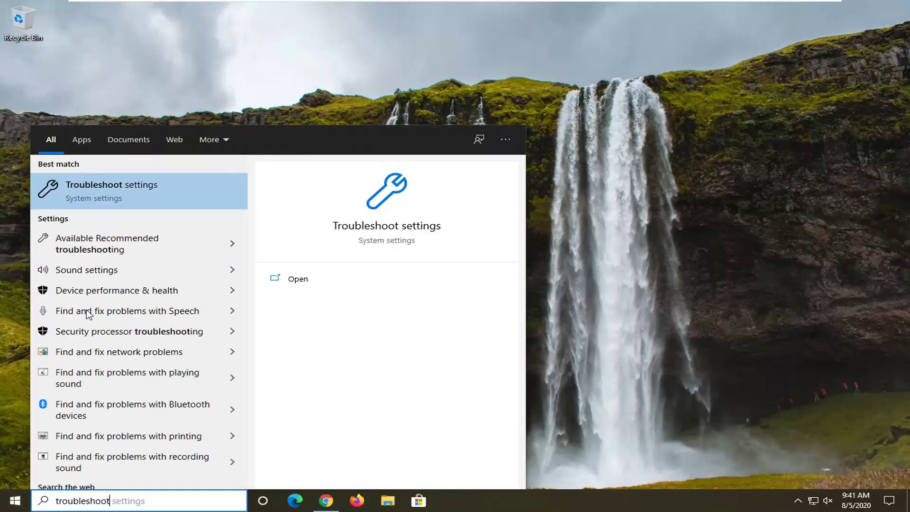
left_click(106, 194)
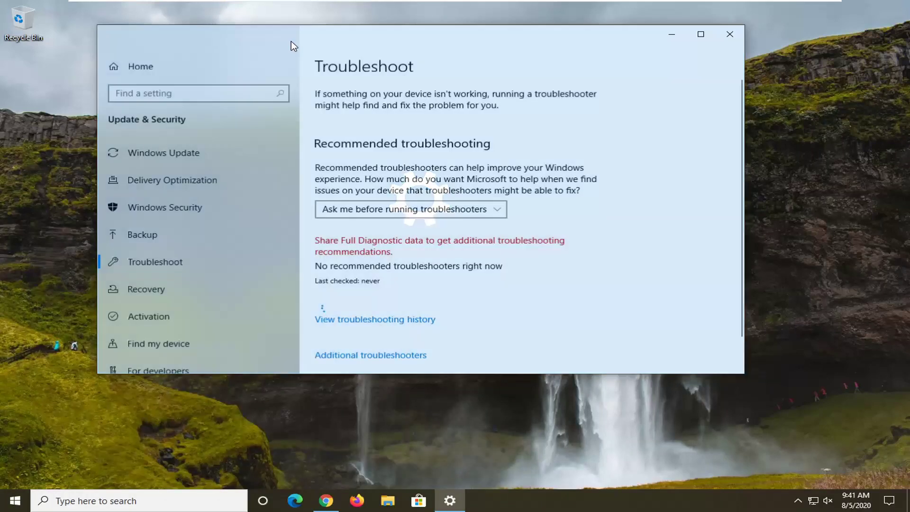
left_click_drag(293, 45, 335, 41)
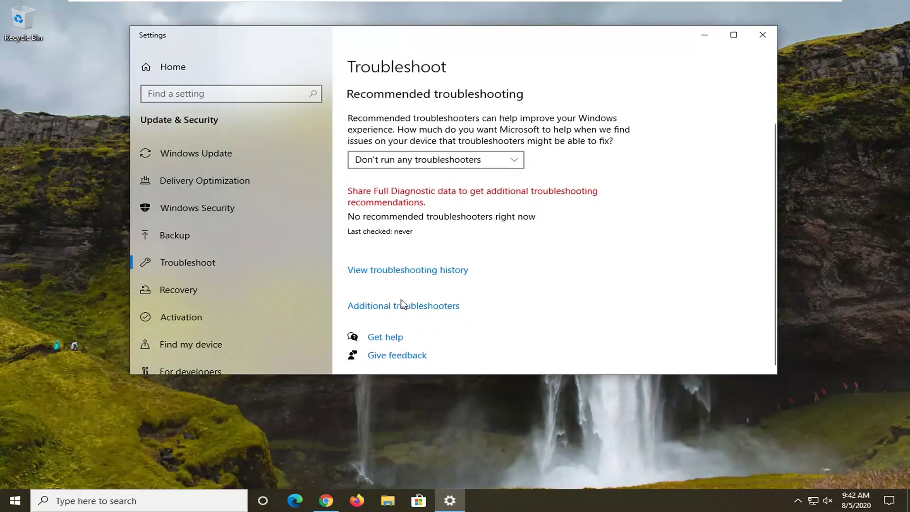
left_click(398, 307)
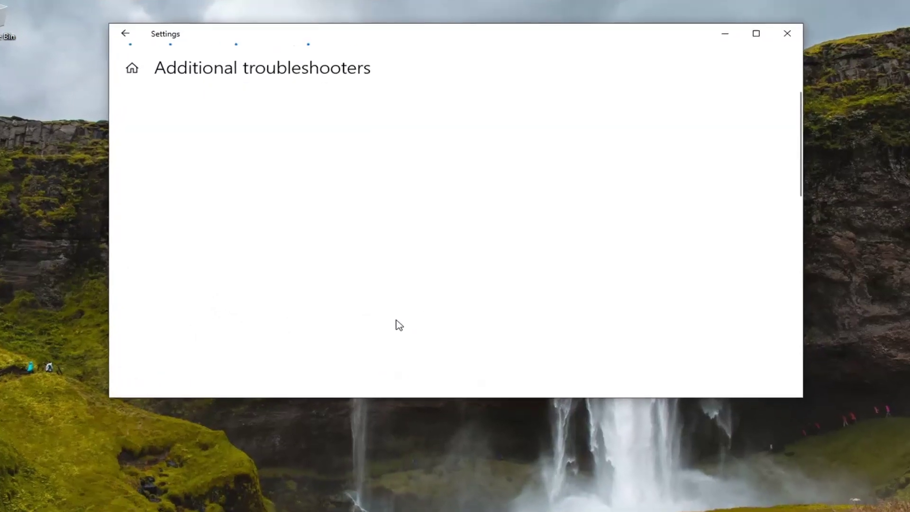
left_click(156, 143)
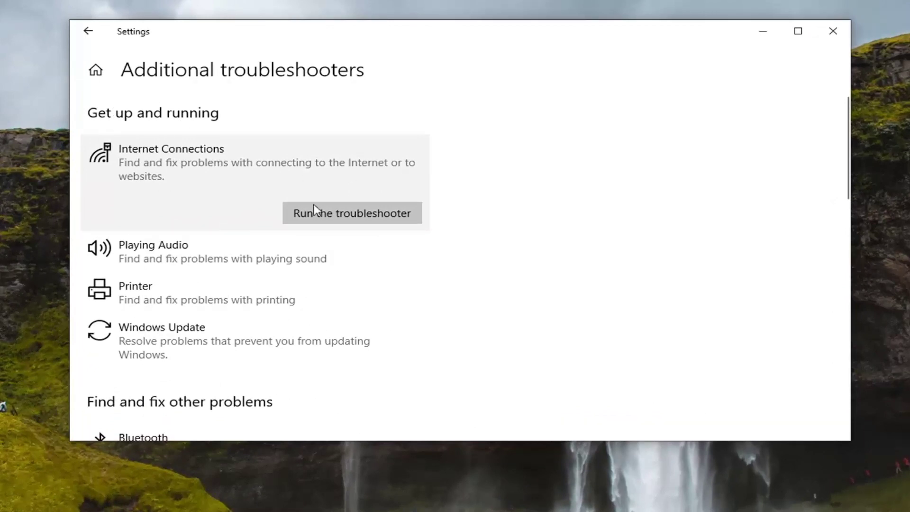
left_click(333, 215)
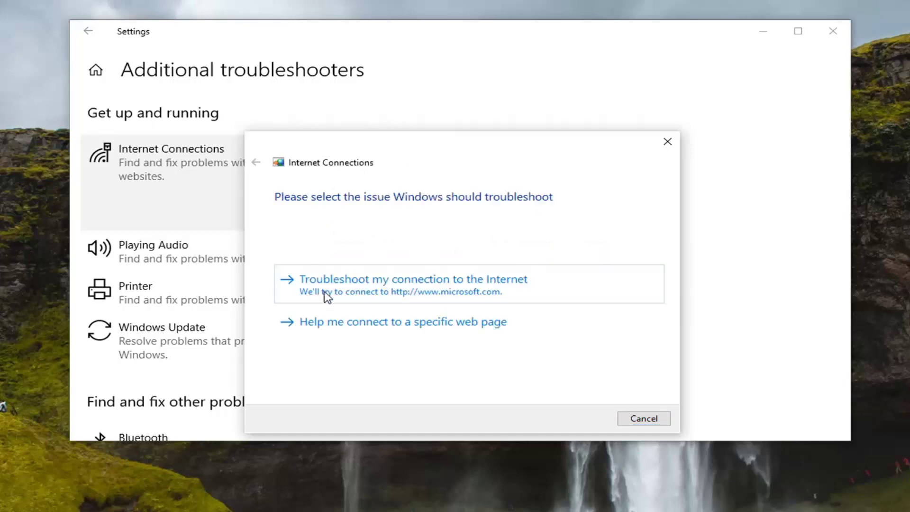
Troubleshoot the connection to the Internet, then close the finished troubleshooter and Settings.
left_click(433, 285)
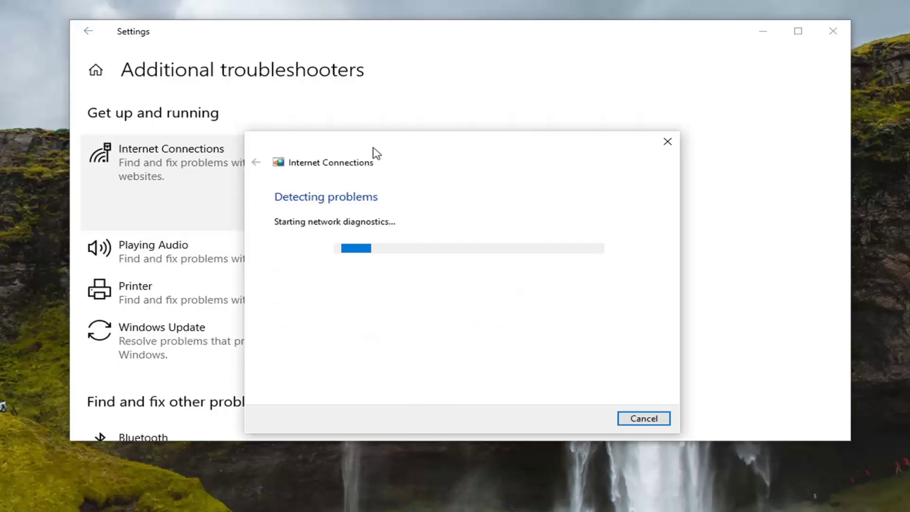
left_click_drag(345, 161, 341, 92)
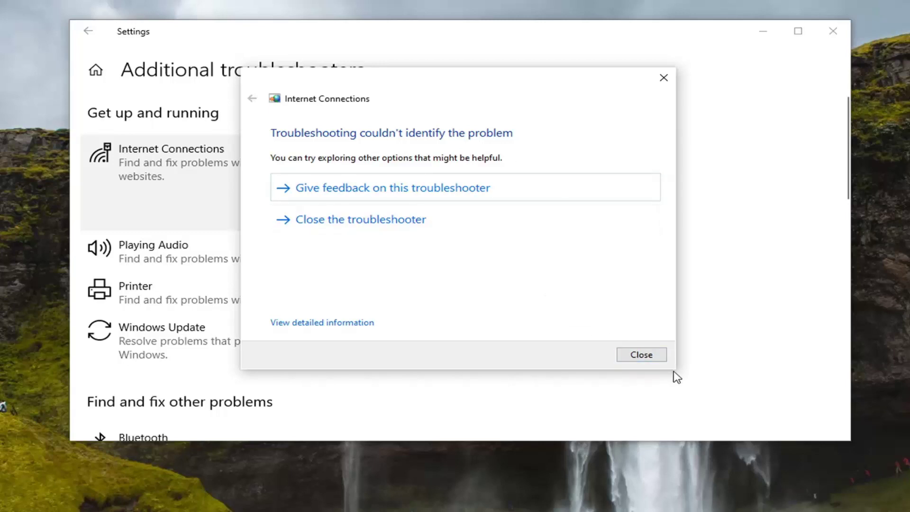
left_click(653, 360)
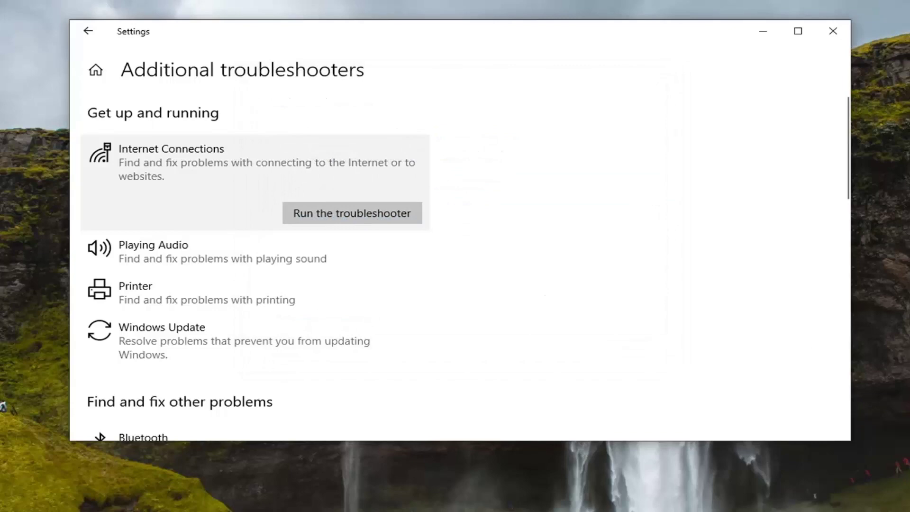
left_click(833, 31)
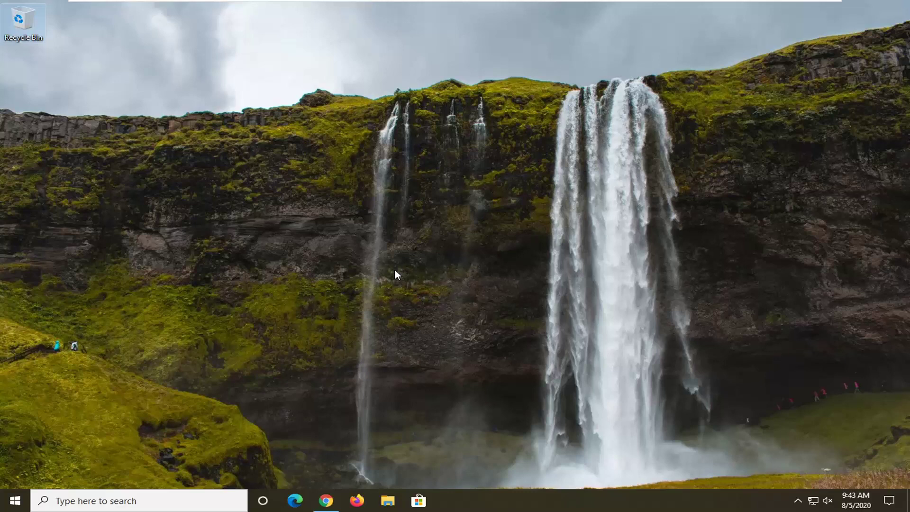
Run Command Prompt as administrator from a 'cmd' search, approving the UAC prompt.
left_click(13, 504)
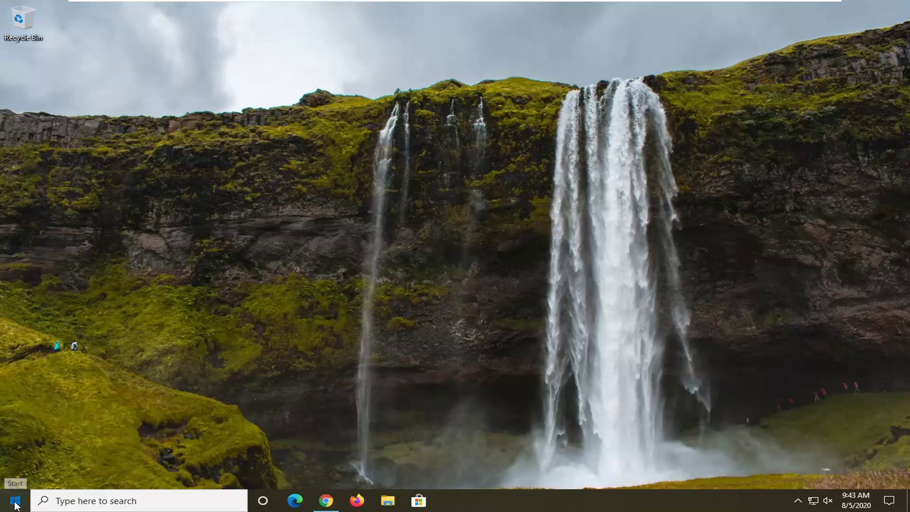
type("cmd")
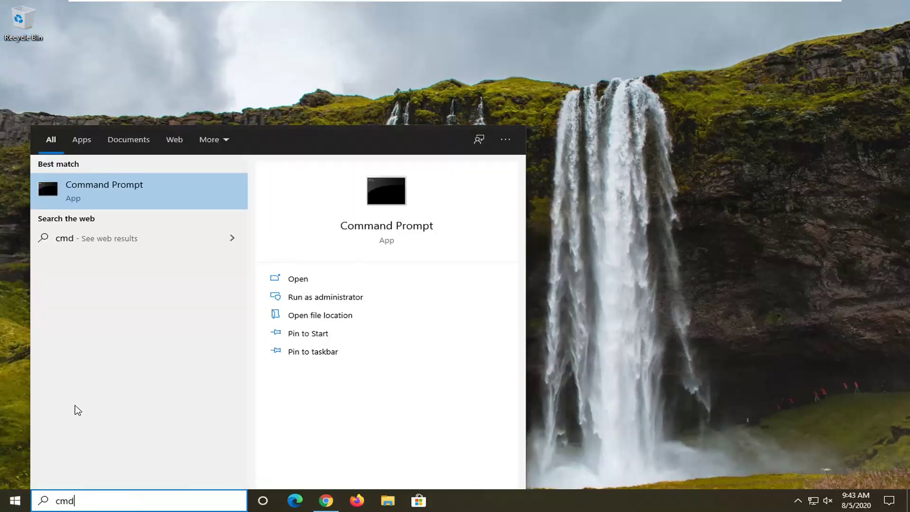
right_click(116, 186)
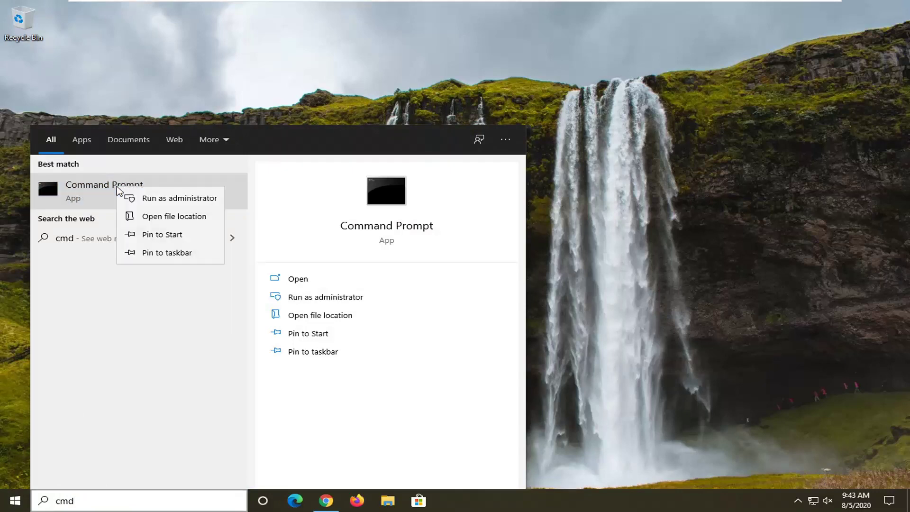
left_click(169, 198)
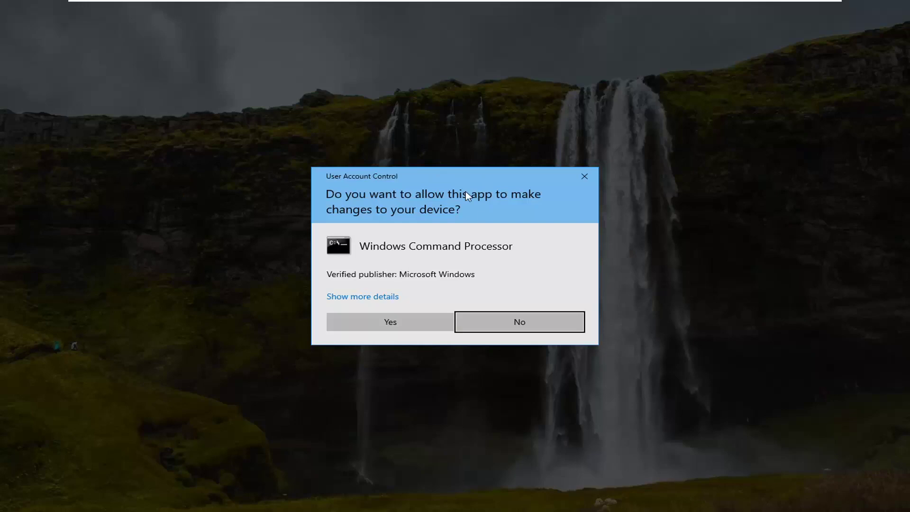
left_click(416, 325)
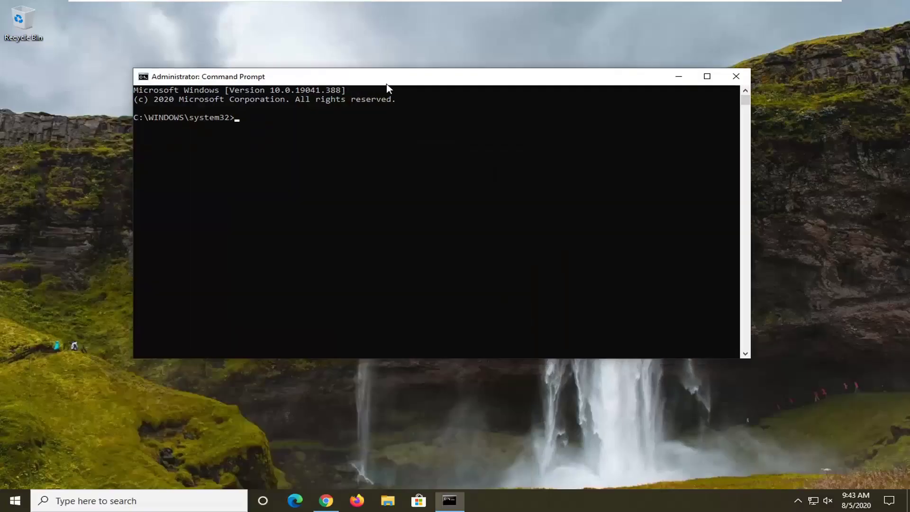
left_click_drag(387, 85, 405, 67)
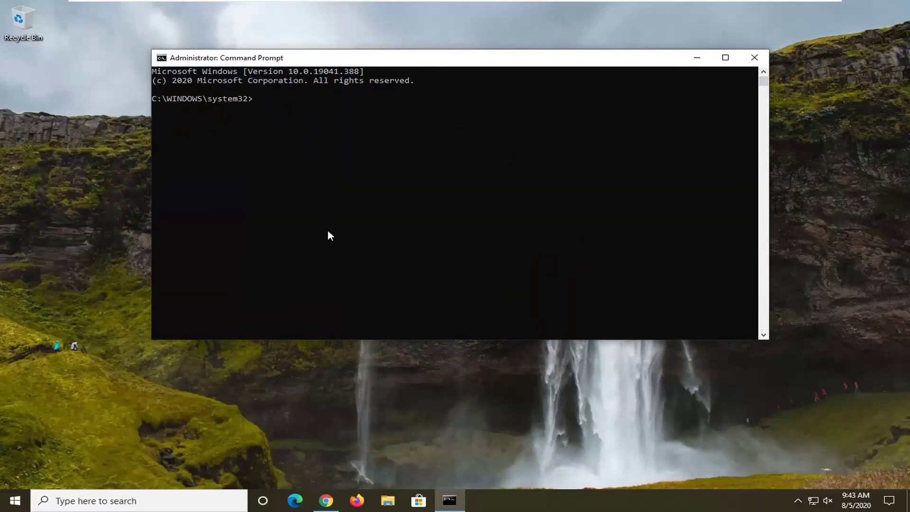
Flush the DNS resolver cache with ipconfig /flushdns.
type("ipconfig")
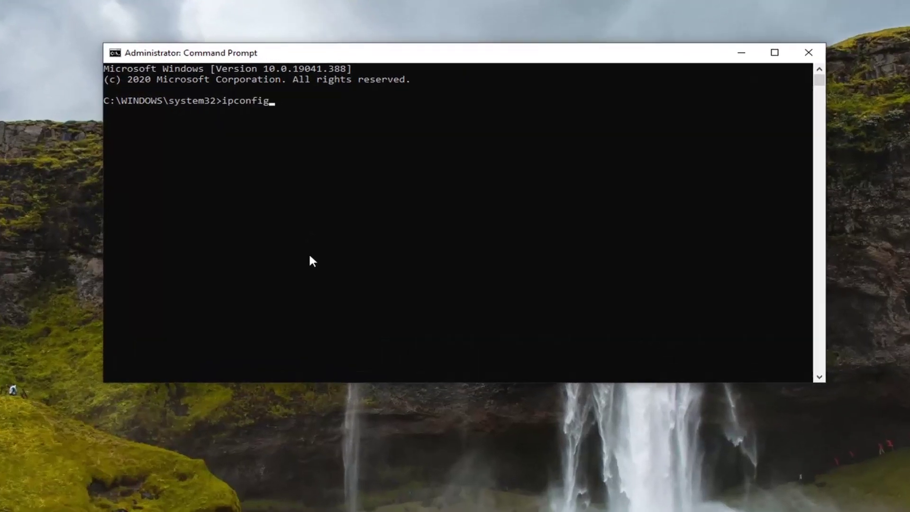
type("/flushdns")
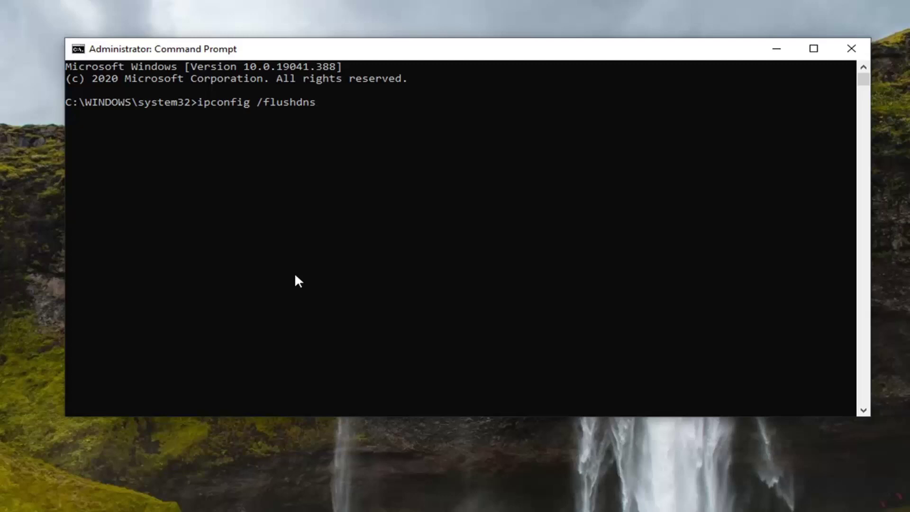
key("Return")
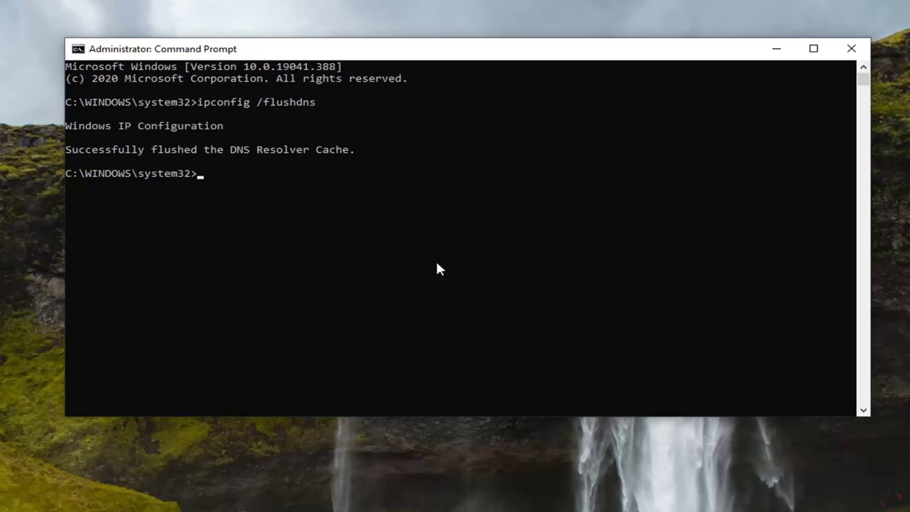
Reset the Winsock catalog with netsh winsock reset and close Command Prompt.
type("netsh winsock reset")
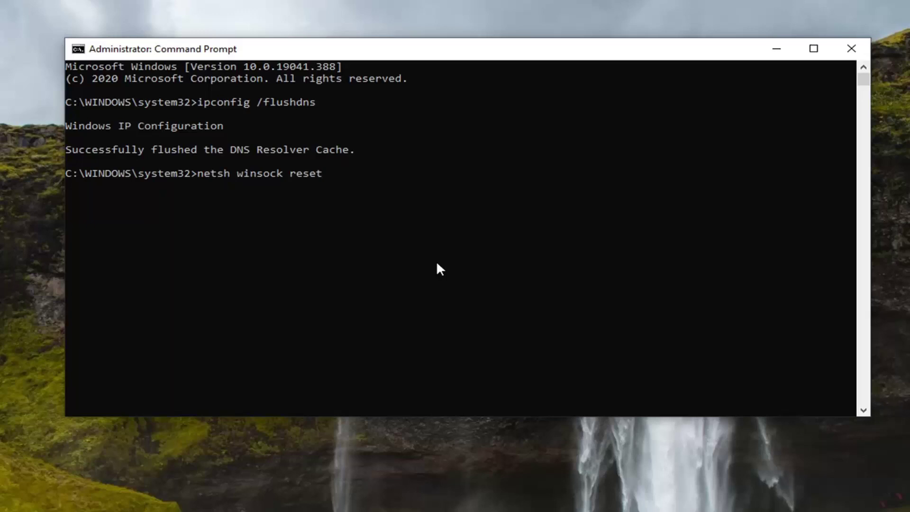
key("Return")
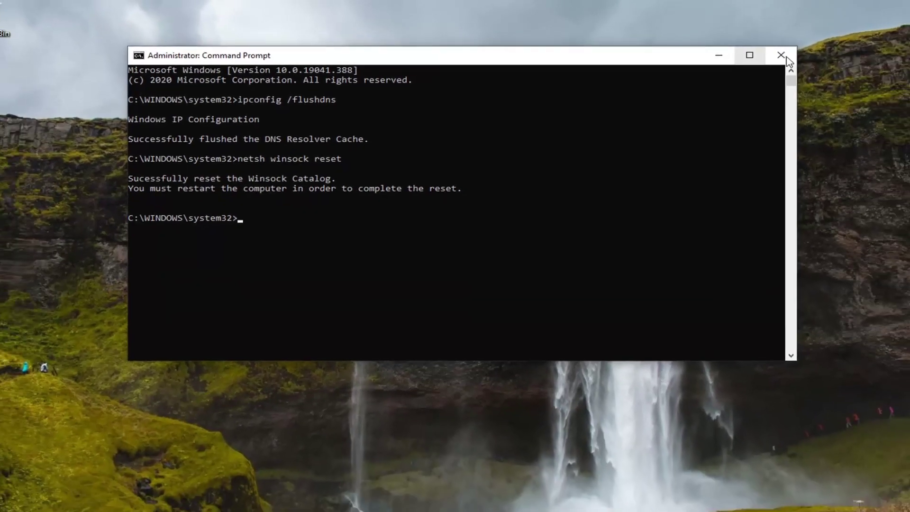
left_click(828, 51)
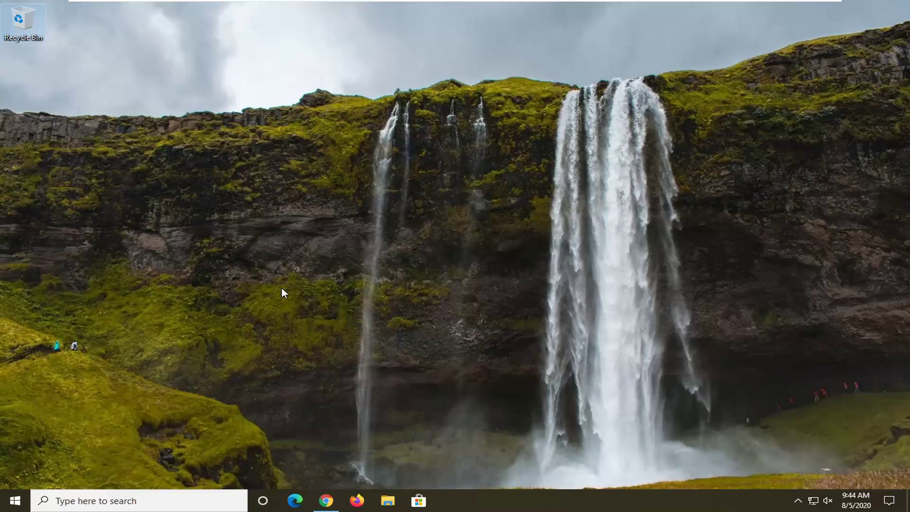
Search 'network reset' from Start and open the Network reset settings page.
left_click(7, 507)
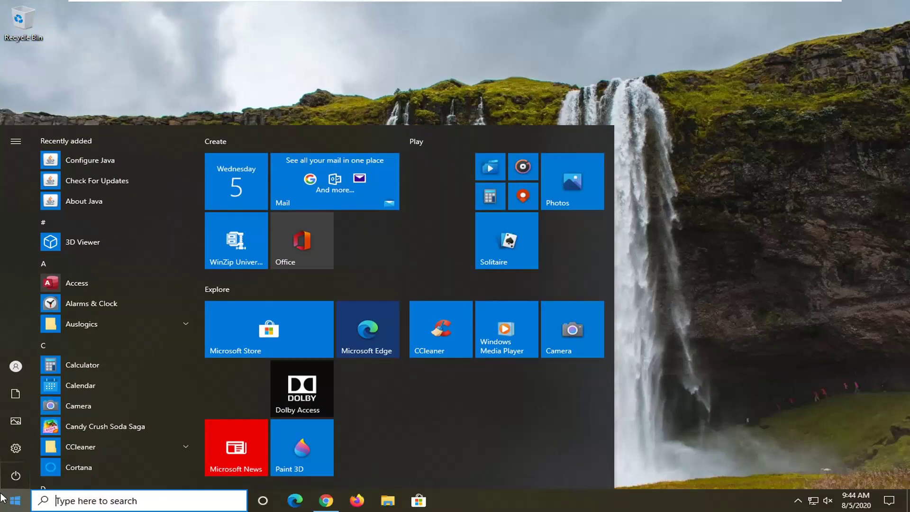
type("network ")
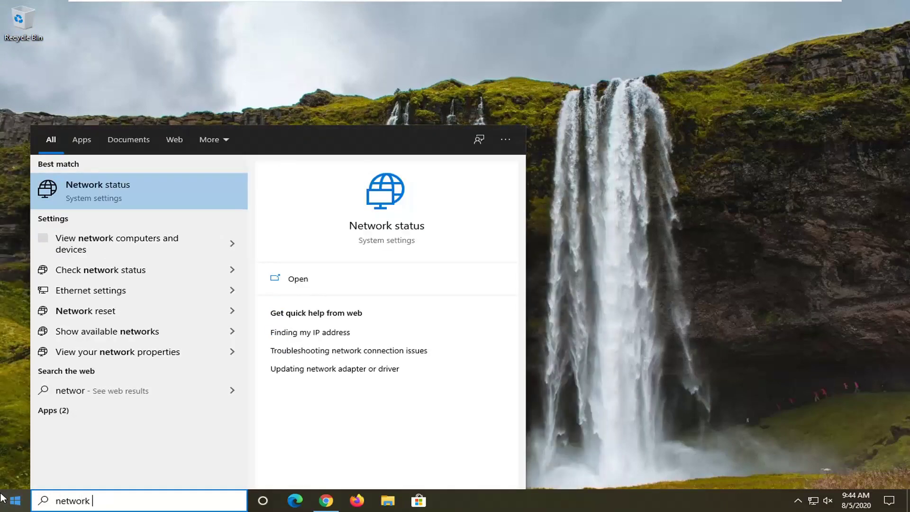
type("reset")
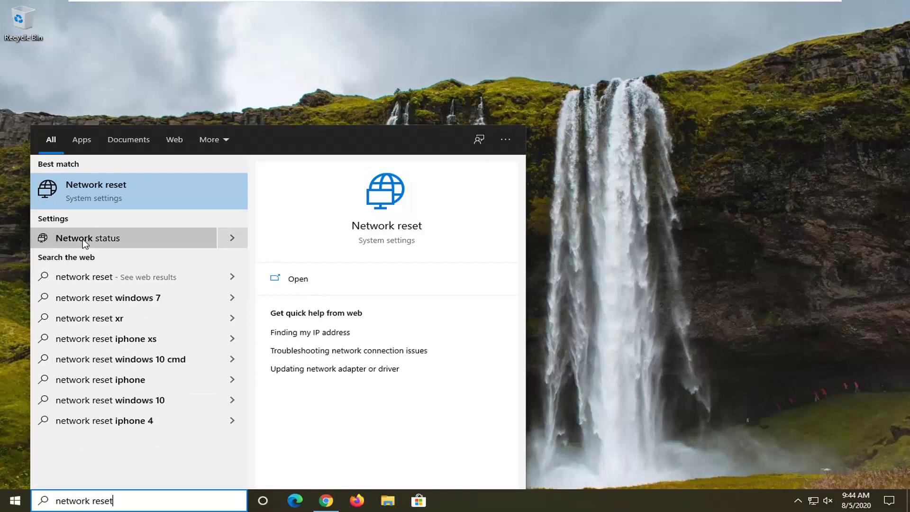
left_click(96, 192)
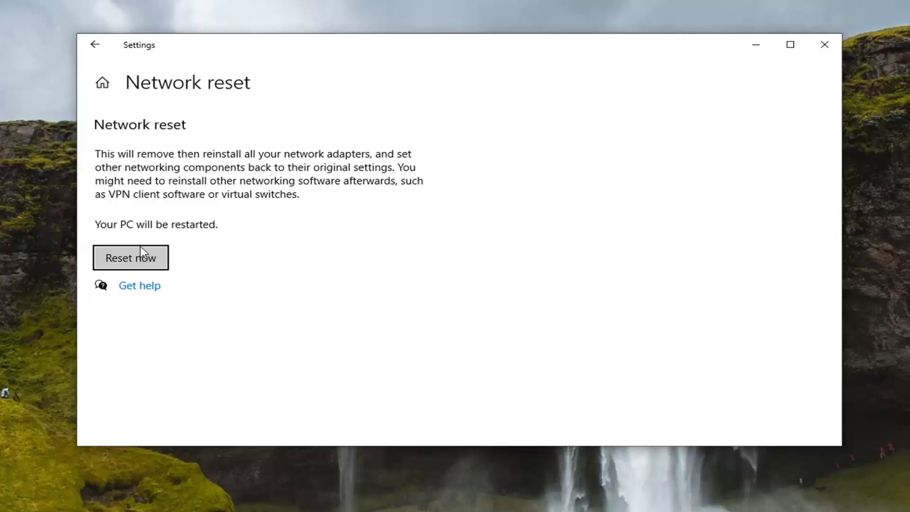
Confirm Reset now, dismiss the sign-out notice, and close Settings.
left_click(126, 264)
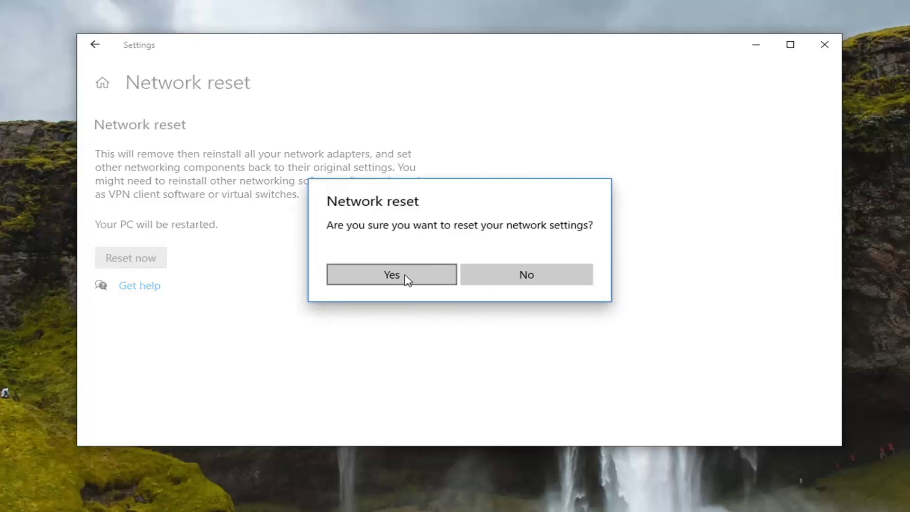
left_click(393, 274)
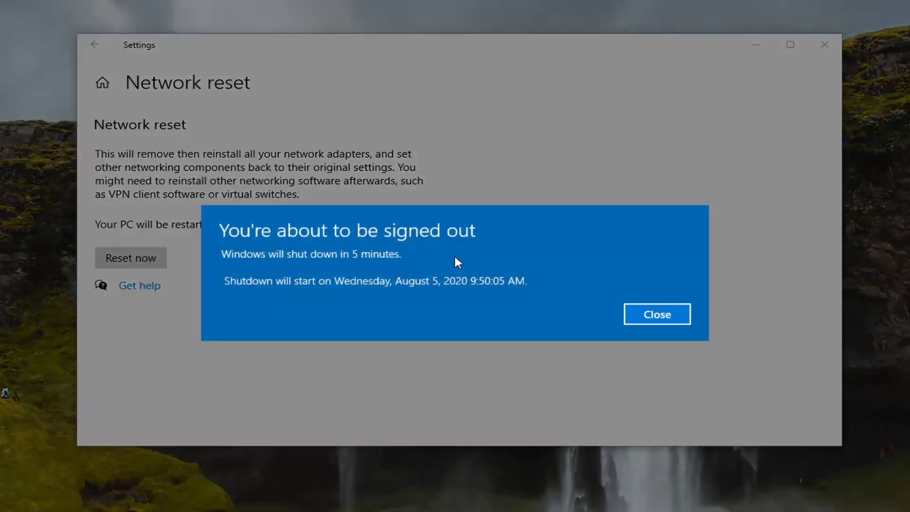
left_click(656, 314)
left_click(825, 44)
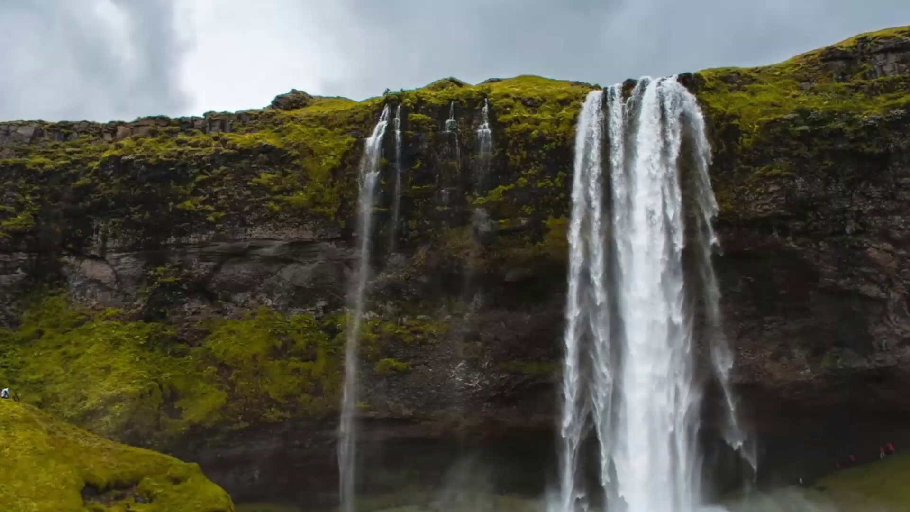
Close the Chrome window from the taskbar and restart the PC via Start's power options.
key("super")
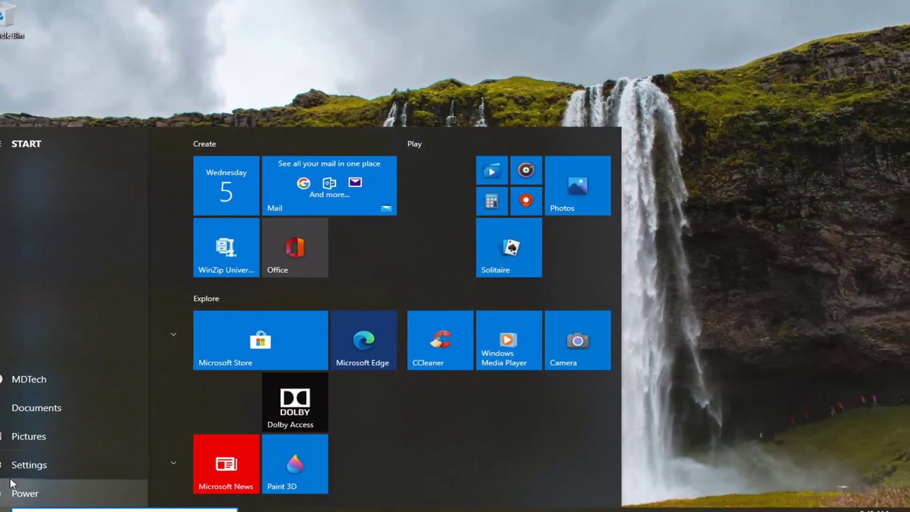
left_click(26, 482)
right_click(325, 501)
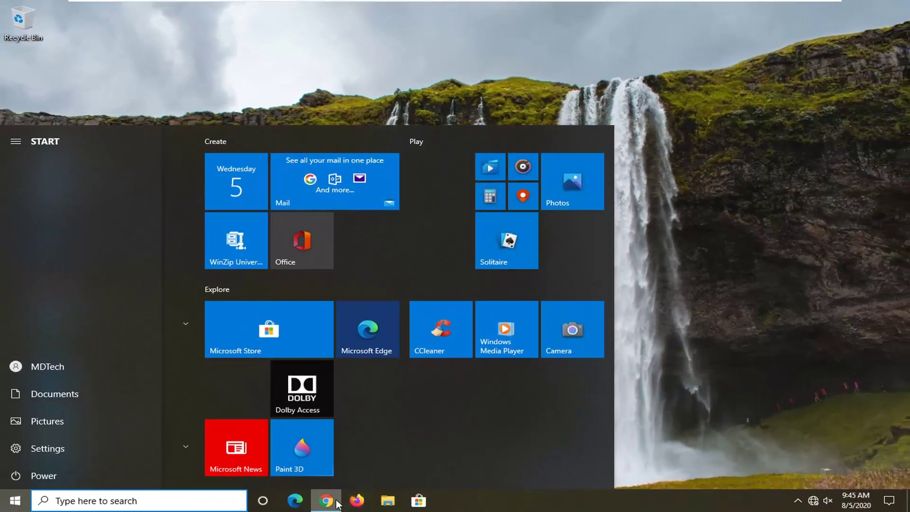
left_click(300, 478)
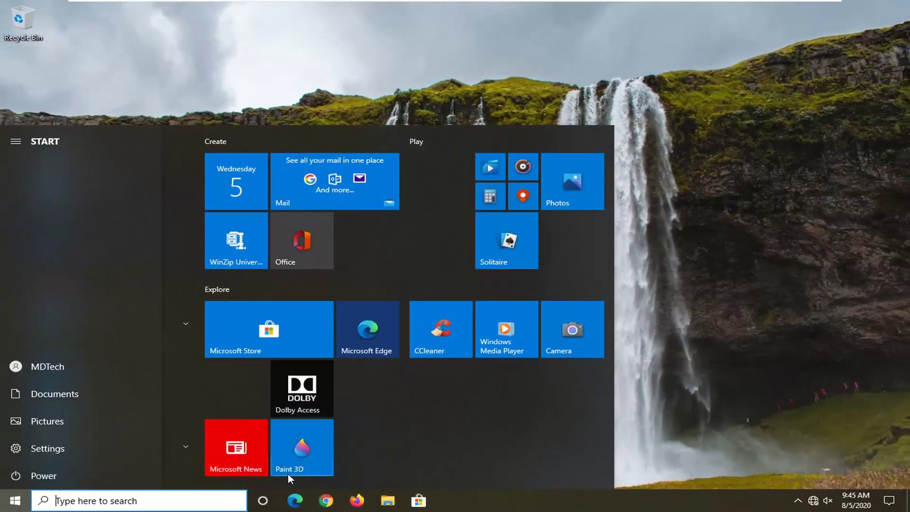
left_click(52, 476)
left_click(32, 449)
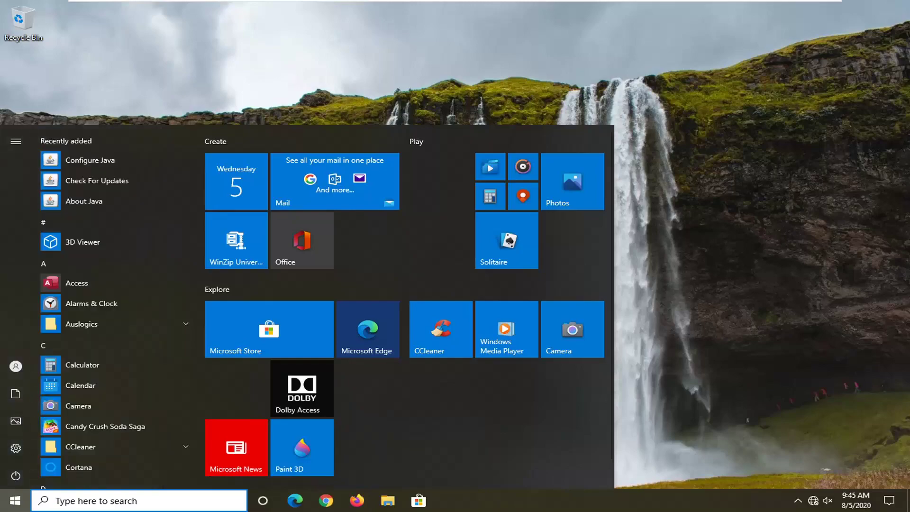